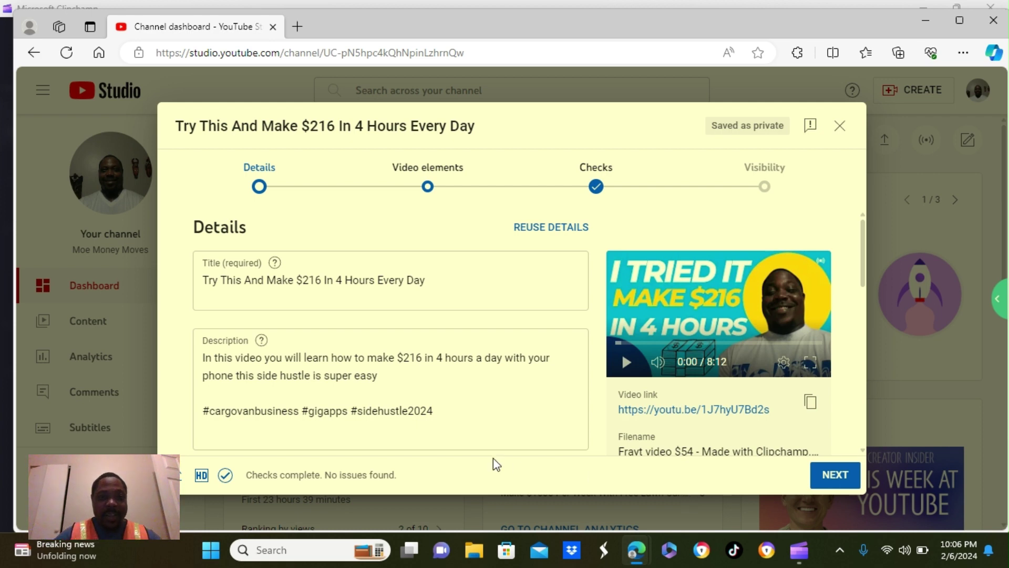
mouse_move(274, 263)
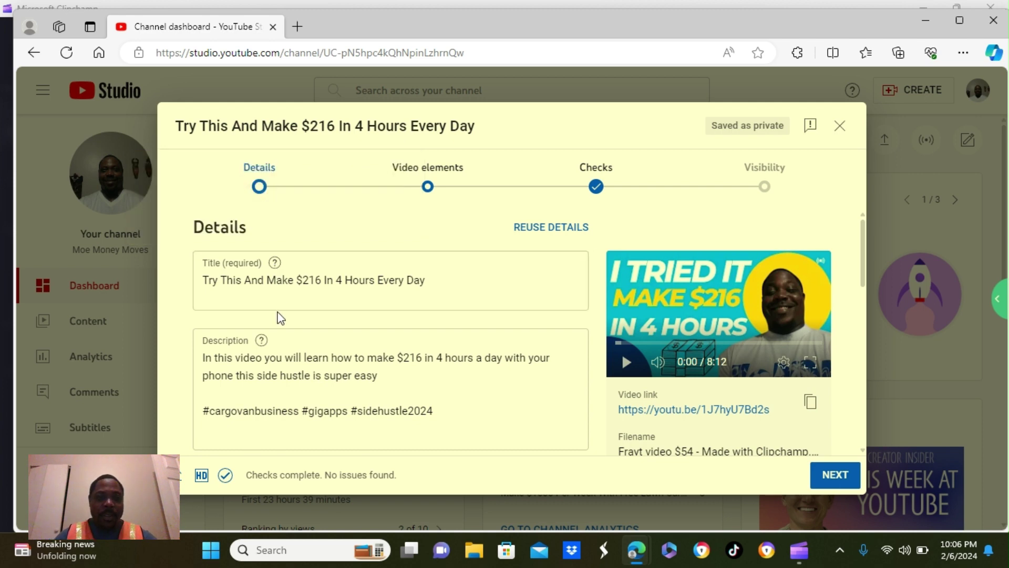
mouse_move(266, 347)
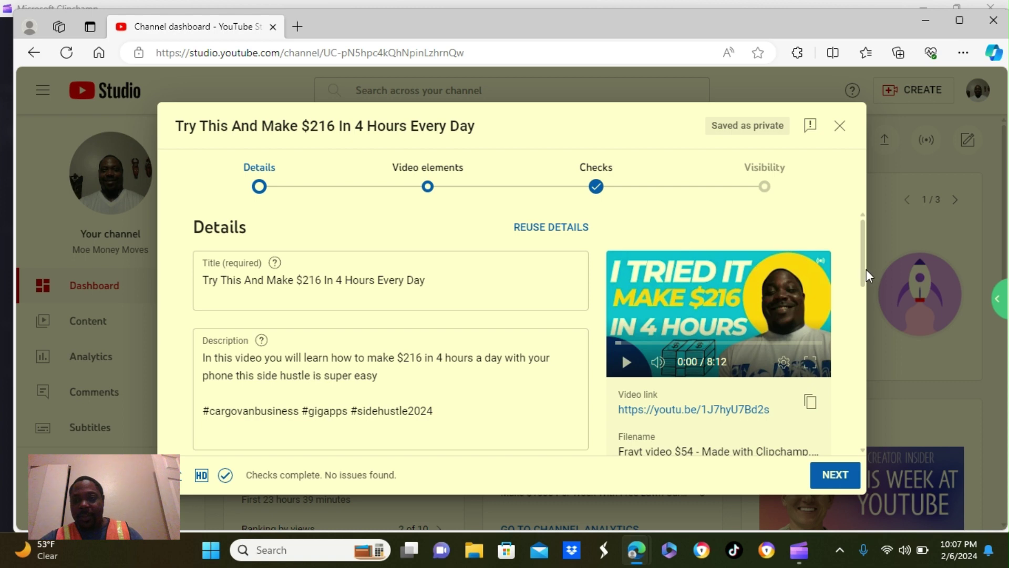
- Scroll past the 'I TRIED IT MAKE $216 IN 4 HOURS' thumbnail down to Playlists and Audience
drag(865, 268, 866, 285)
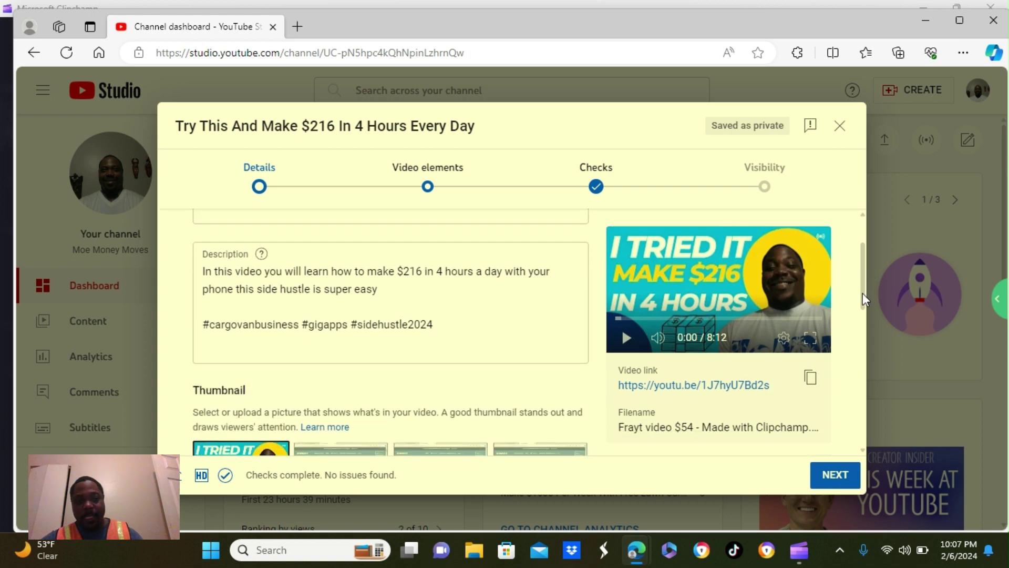
drag(862, 294, 854, 322)
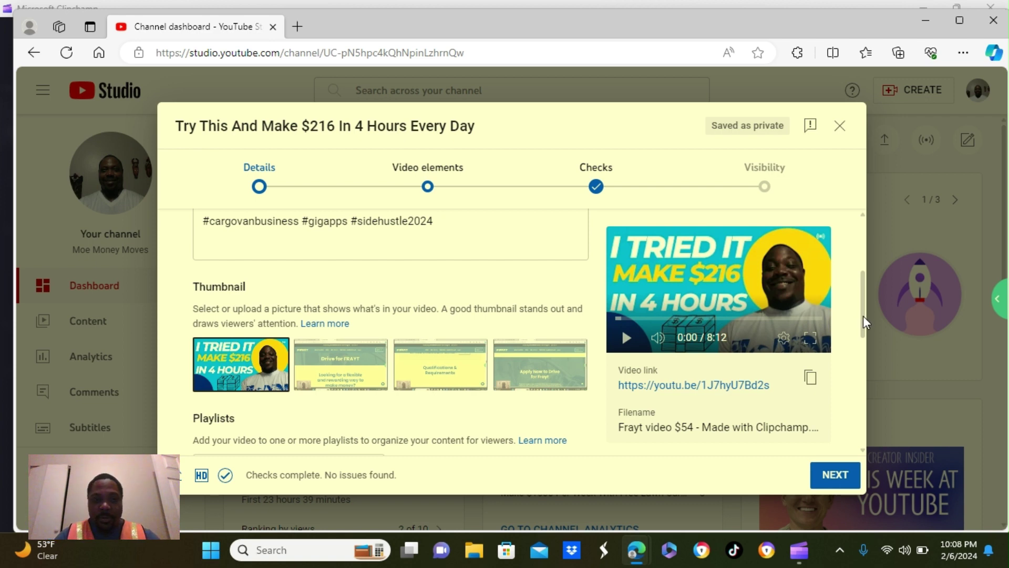
drag(863, 318, 867, 346)
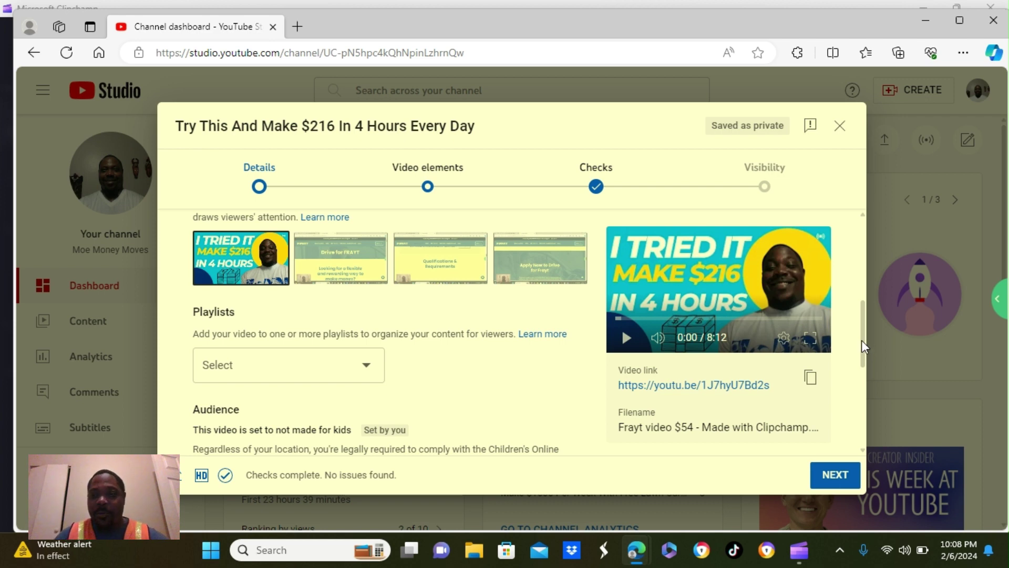
- Scroll to Audience and confirm 'No, it's not made for kids' stays selected
drag(862, 341, 863, 363)
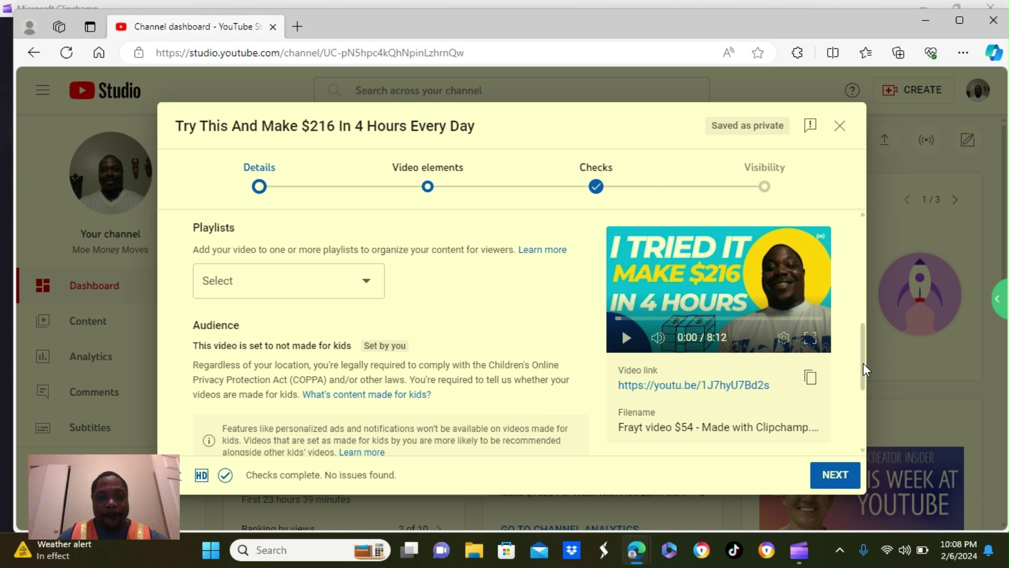
drag(864, 363, 866, 373)
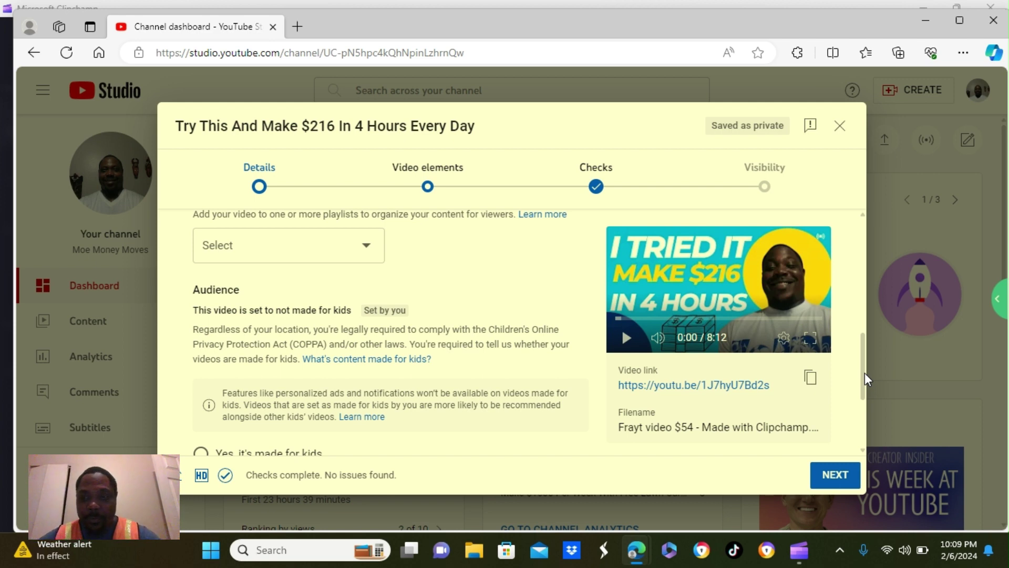
drag(865, 374, 873, 418)
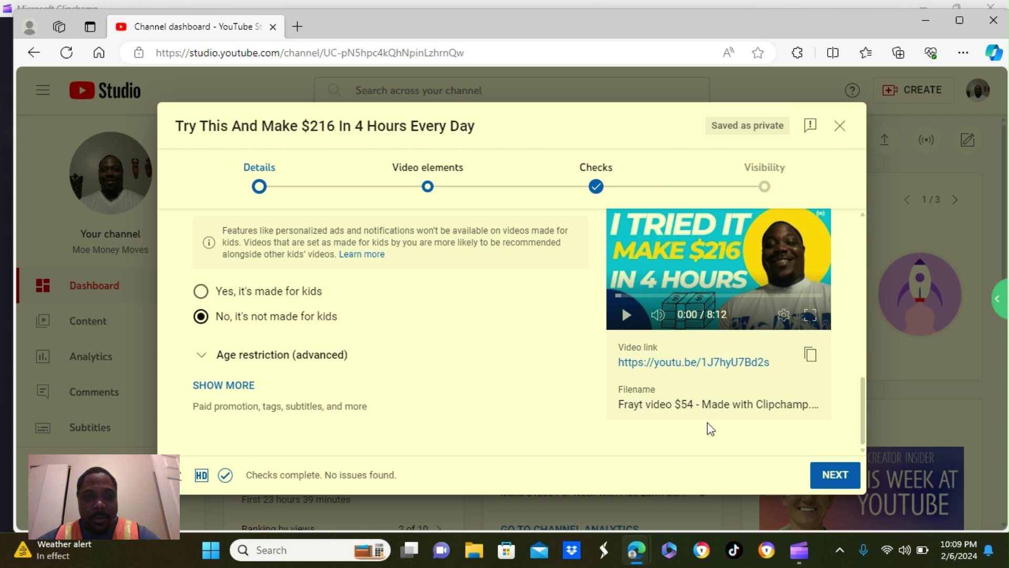
- Show more settings and review Paid promotion, Automatic chapters and Featured places
click(223, 393)
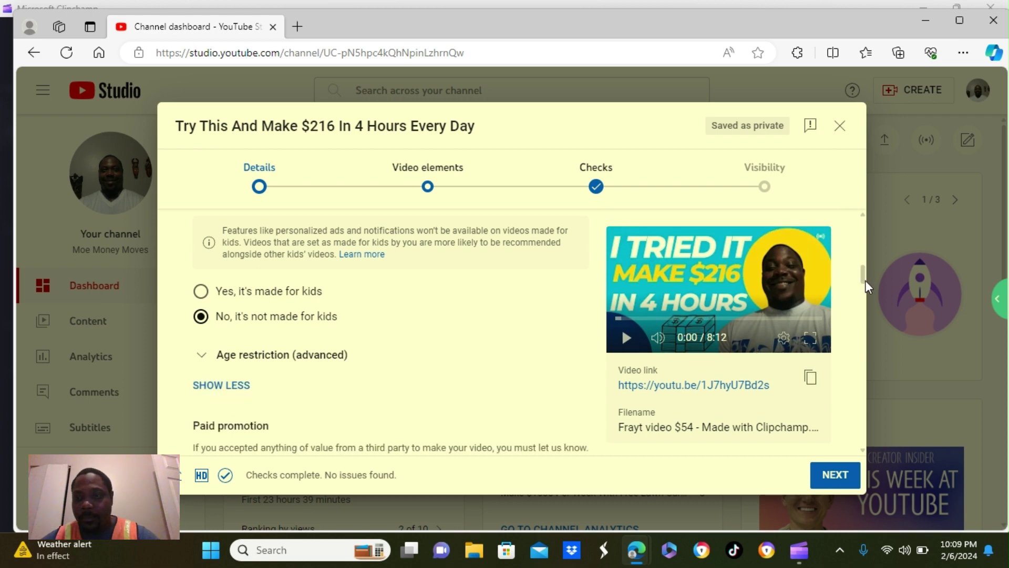
drag(865, 280, 867, 292)
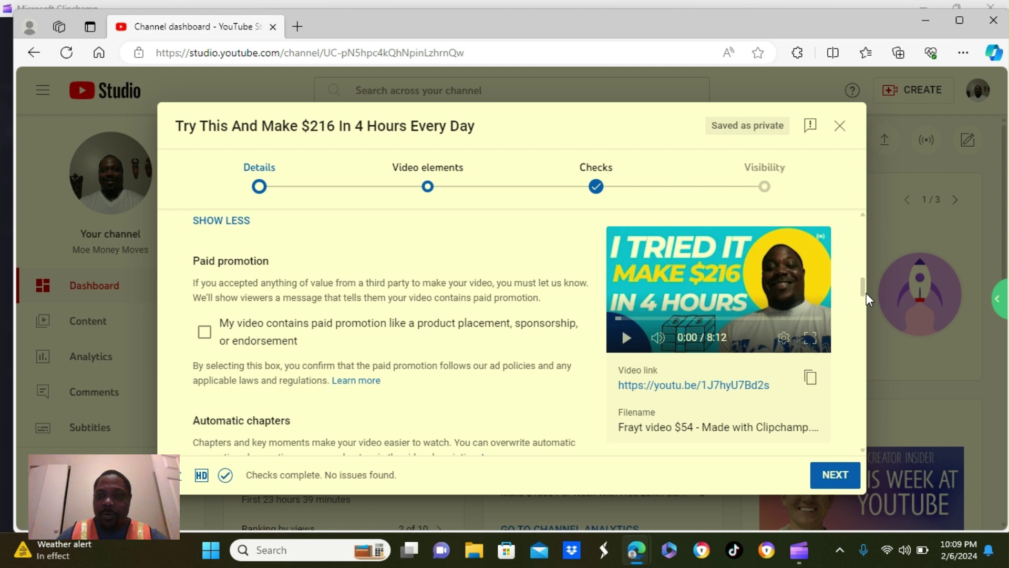
drag(863, 293, 866, 305)
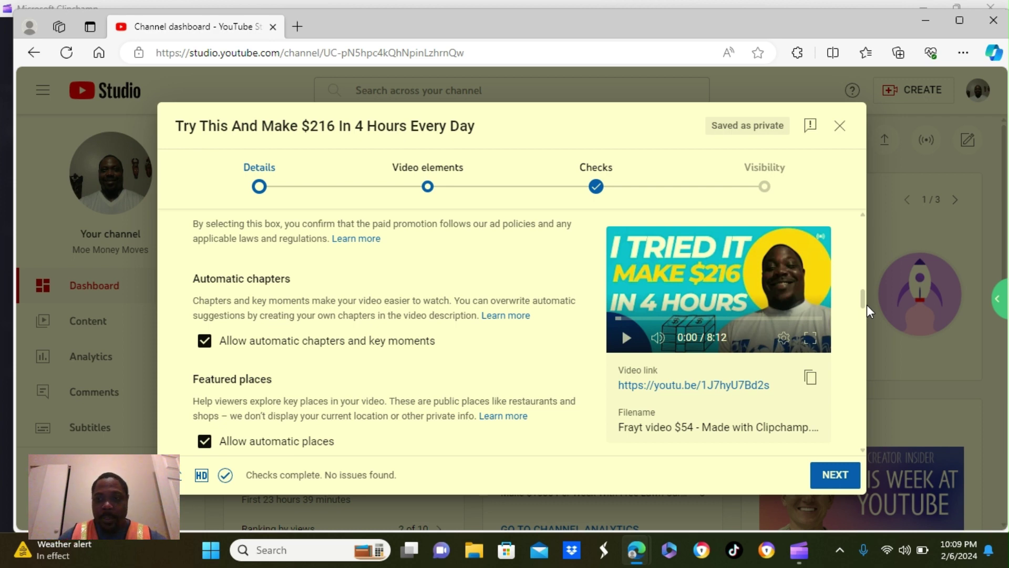
- Scroll past Automatic concepts, left allowed, down to the Tags box
drag(863, 301, 865, 309)
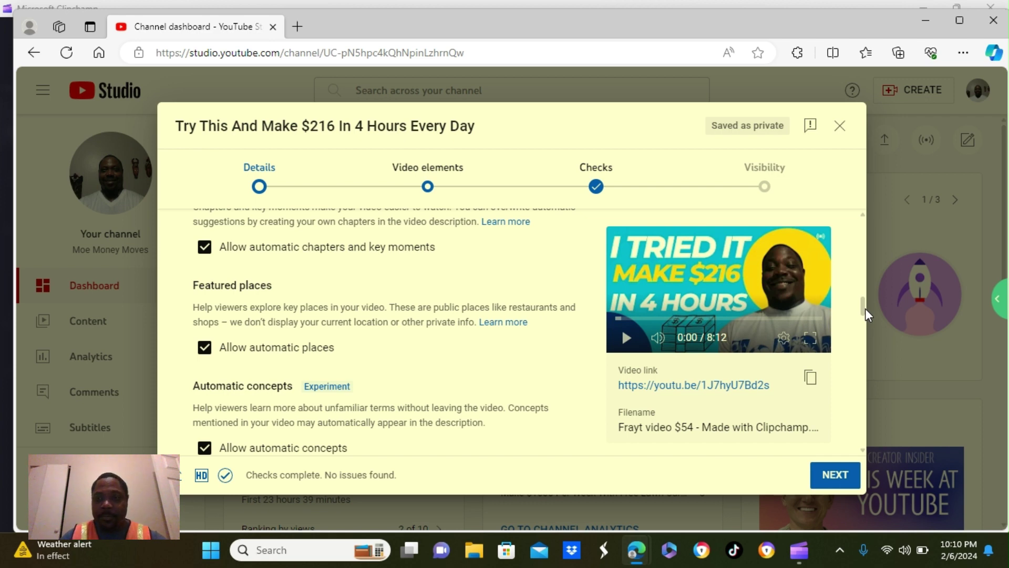
drag(865, 308, 867, 318)
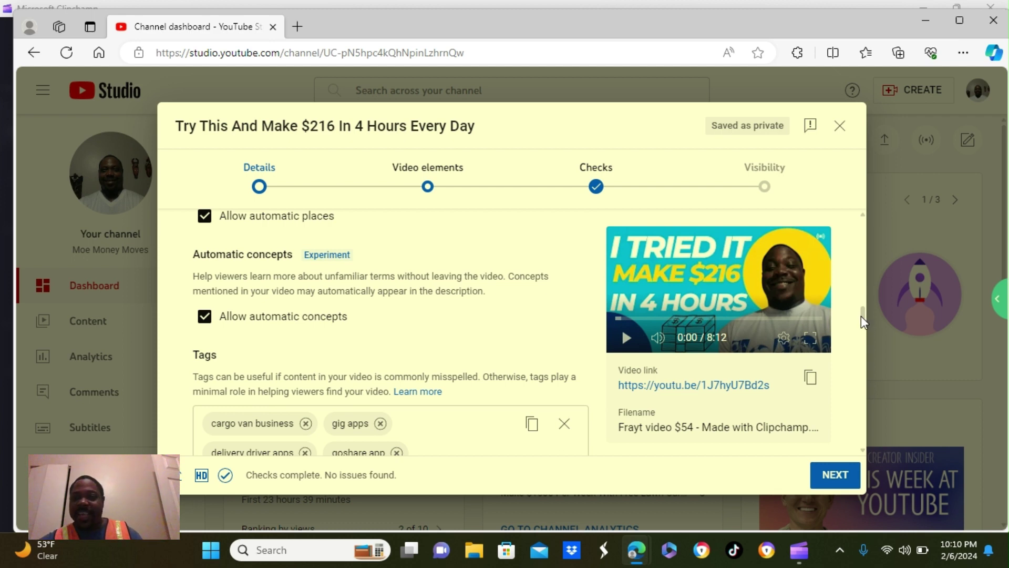
- Review the 339/500-character tag list, continuing down to Language and Recording date settings
mouse_move(861, 317)
mouse_down()
mouse_move(859, 338)
mouse_move(860, 330)
mouse_up()
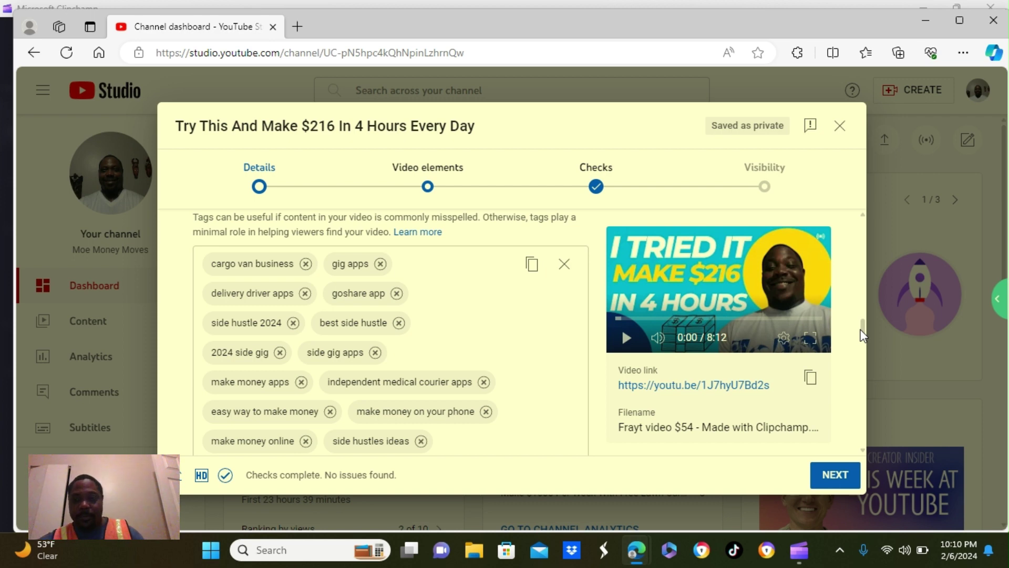
drag(862, 329, 861, 338)
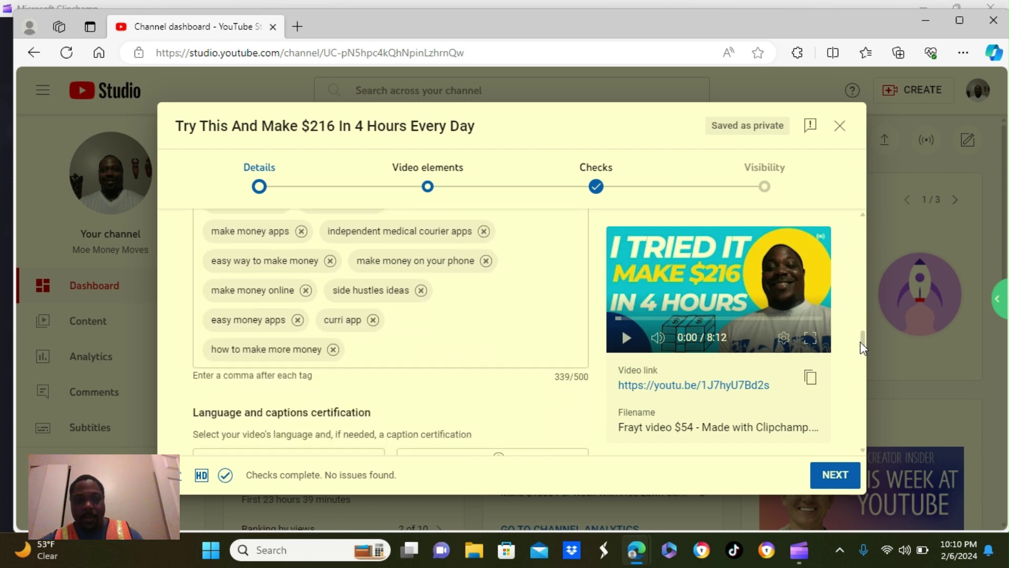
scroll(862, 348, down, 3)
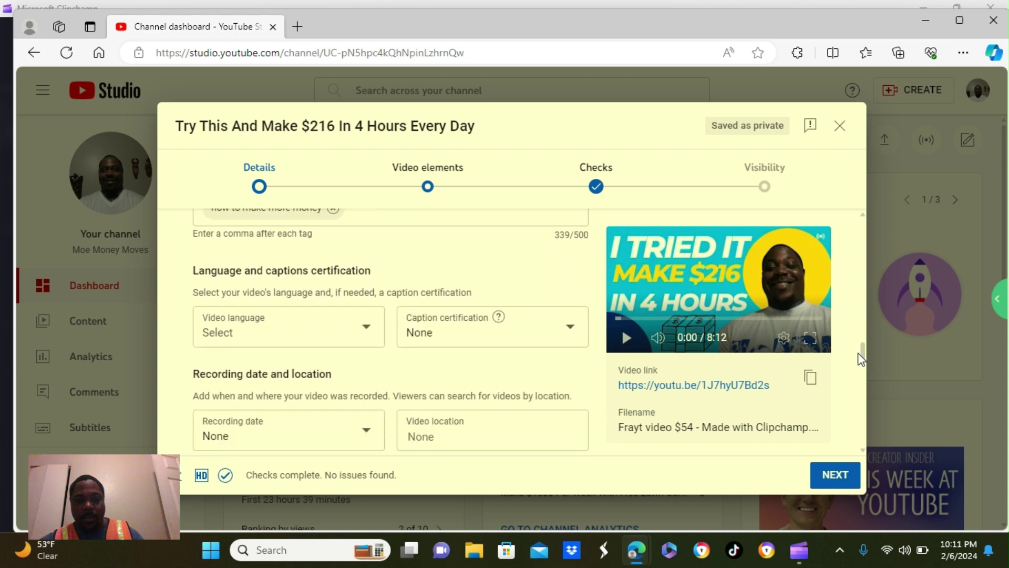
scroll(857, 352, up, 1)
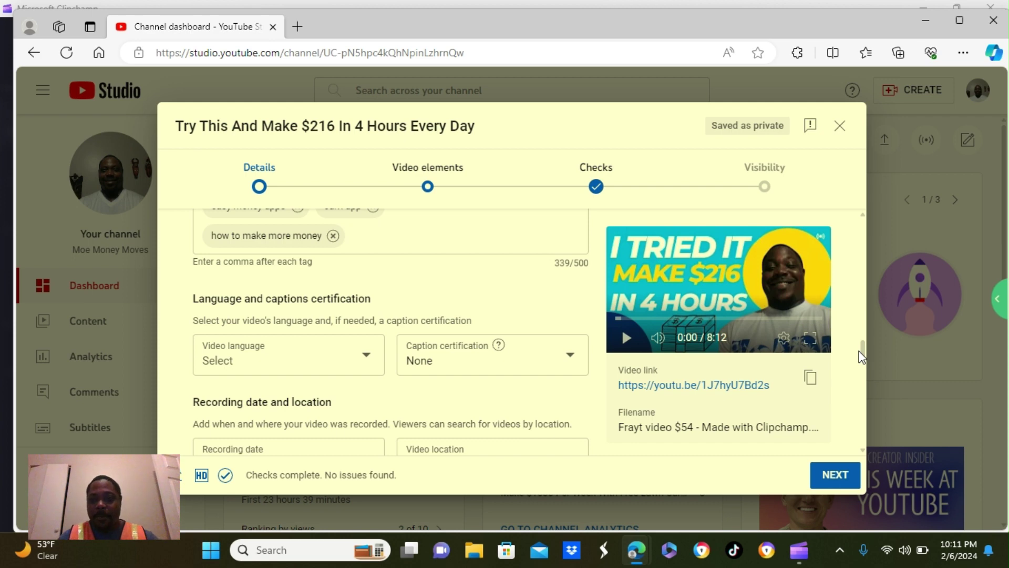
- Scroll to License, keeping Standard YouTube License, embedding and subscriptions feed publishing on
drag(862, 353, 865, 364)
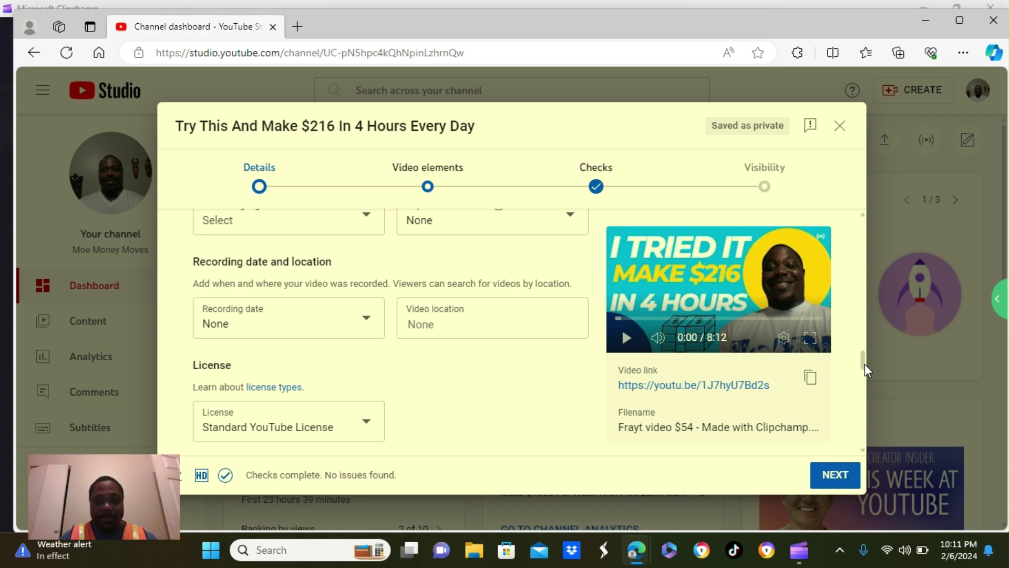
drag(865, 364, 867, 371)
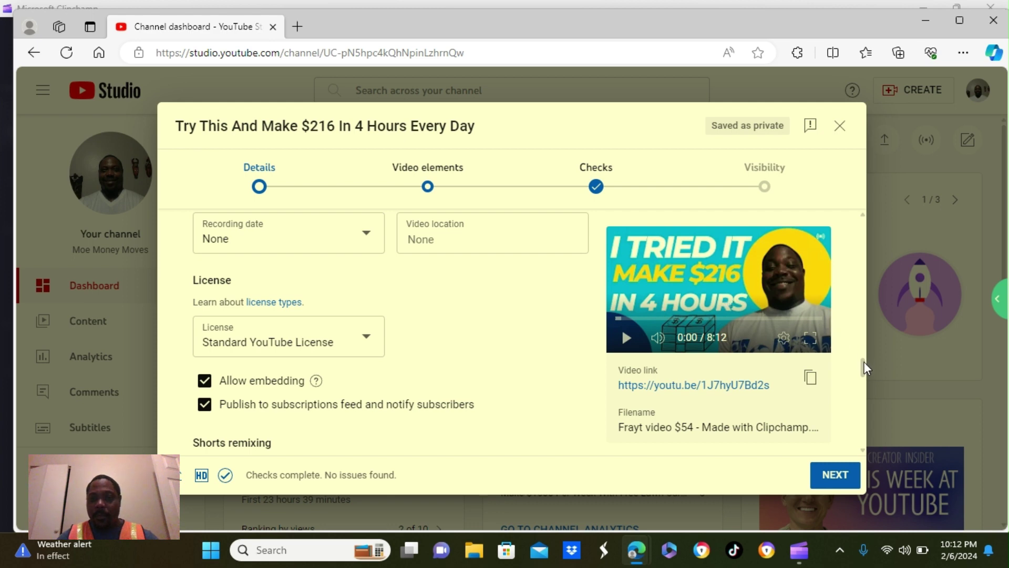
- Scroll to Shorts remixing, with video and audio remixing allowed, and the Education category
drag(863, 363, 863, 377)
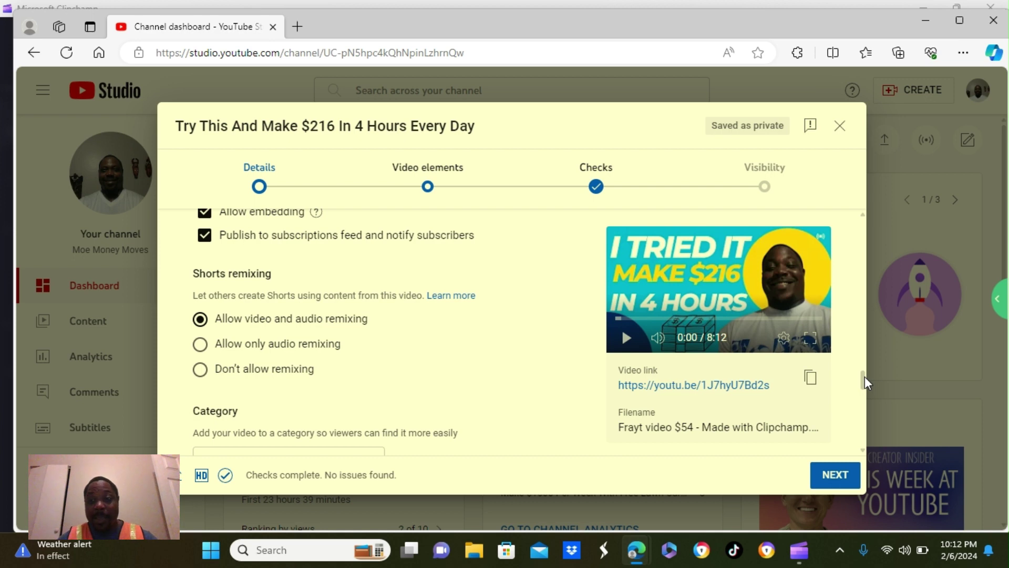
drag(865, 376, 871, 389)
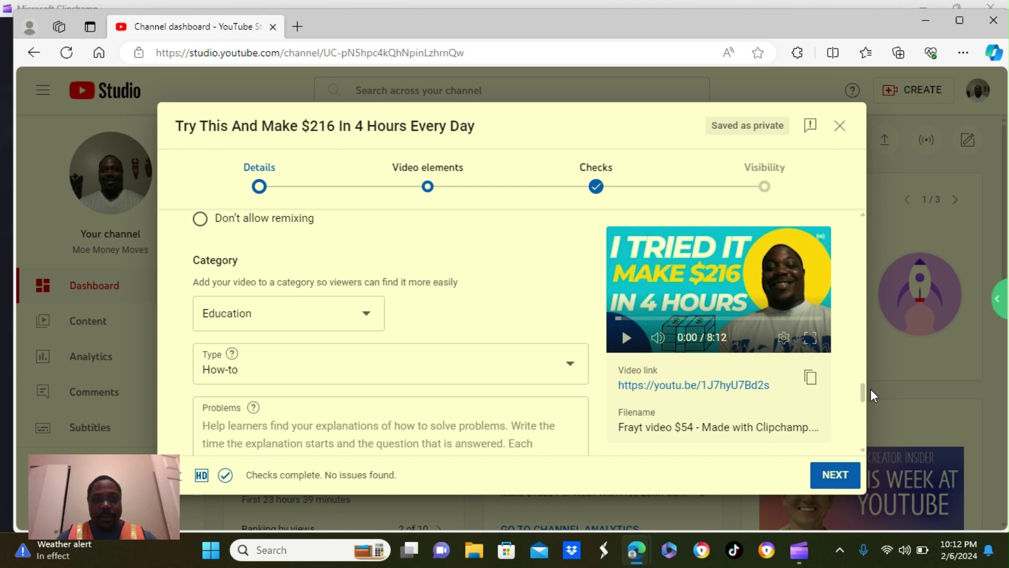
click(357, 318)
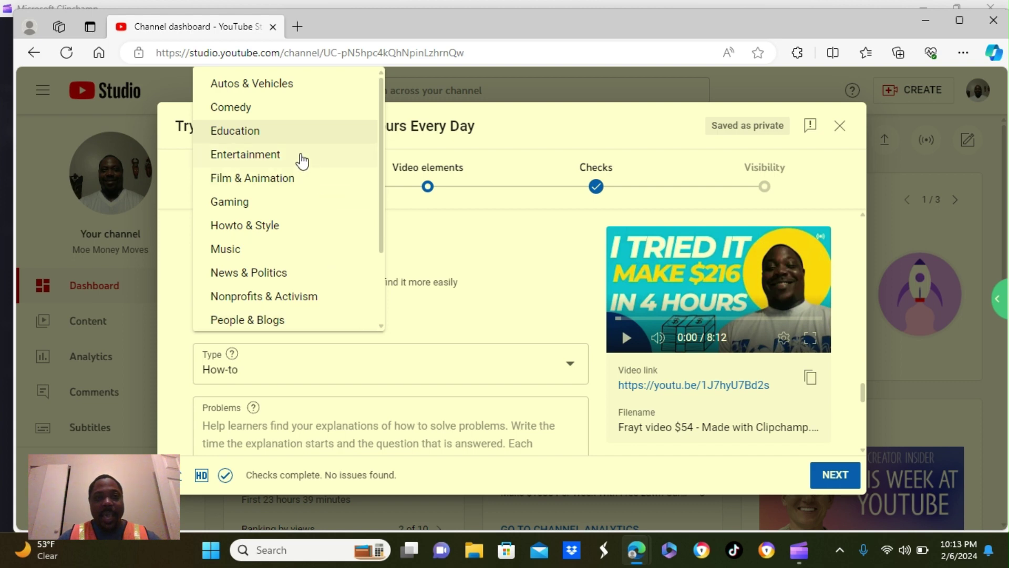
click(264, 129)
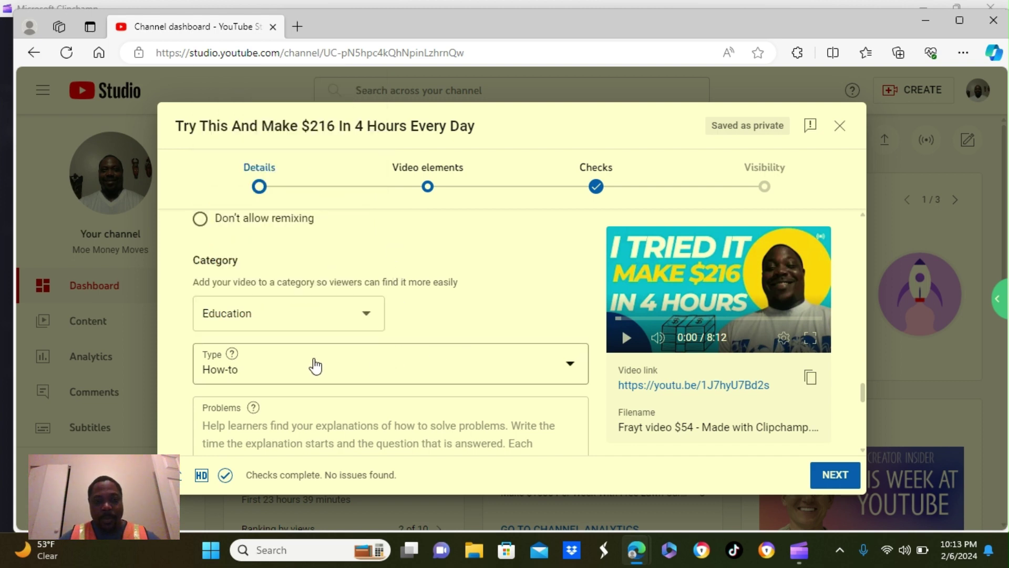
click(259, 367)
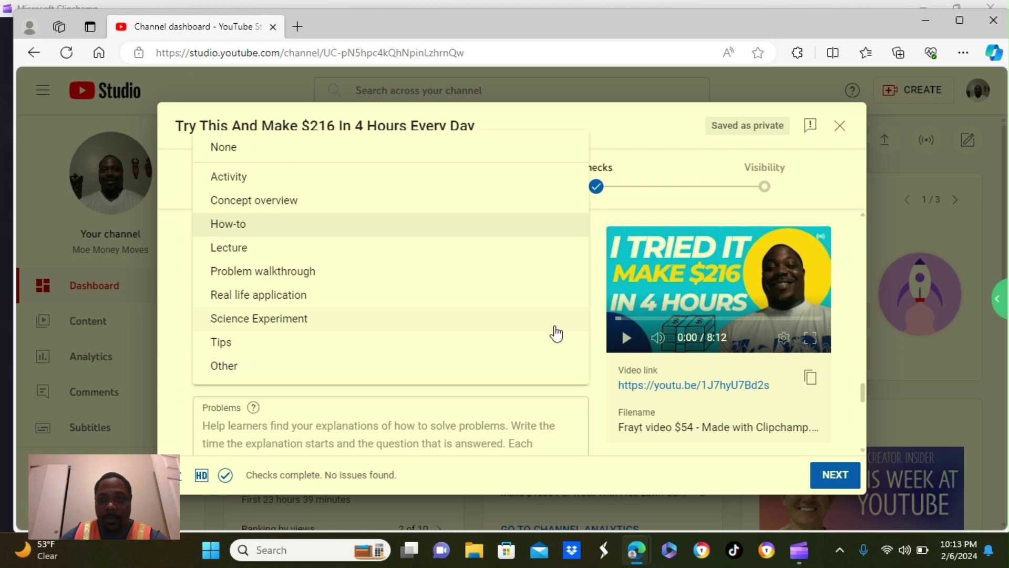
click(350, 234)
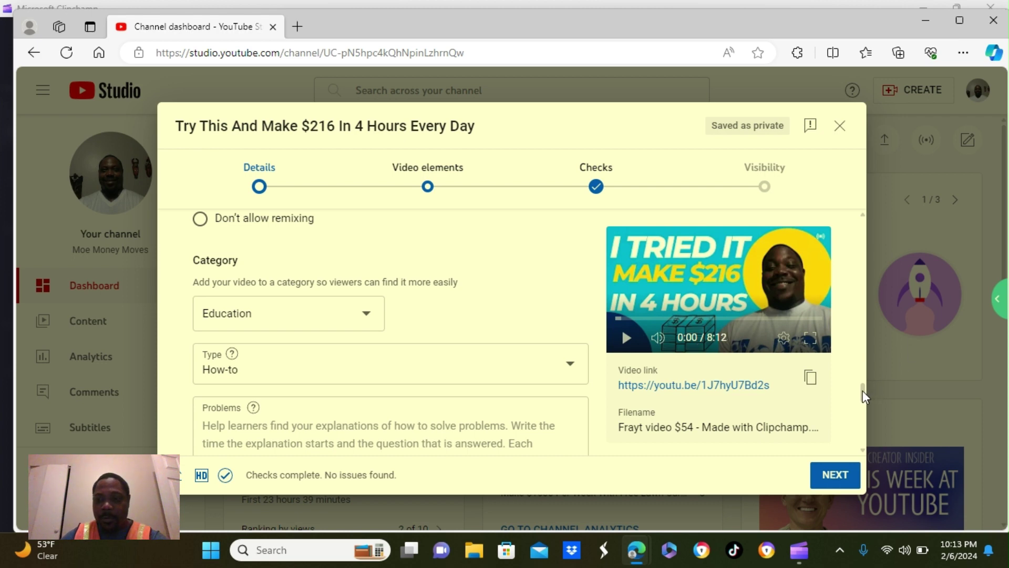
- Scroll past Problems to Academic system United States and Level Beginner
drag(863, 390, 865, 401)
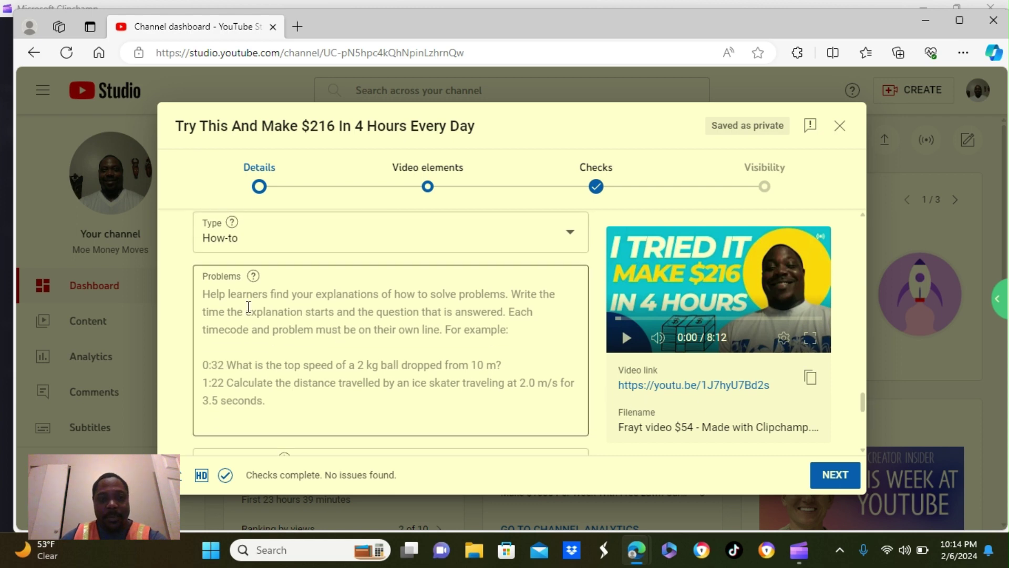
mouse_move(254, 278)
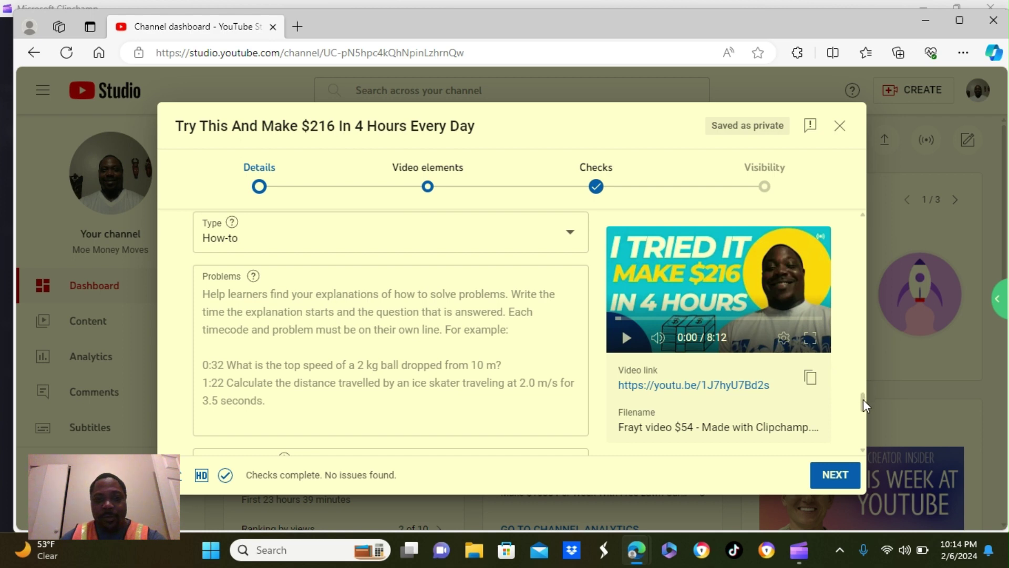
drag(863, 399, 867, 411)
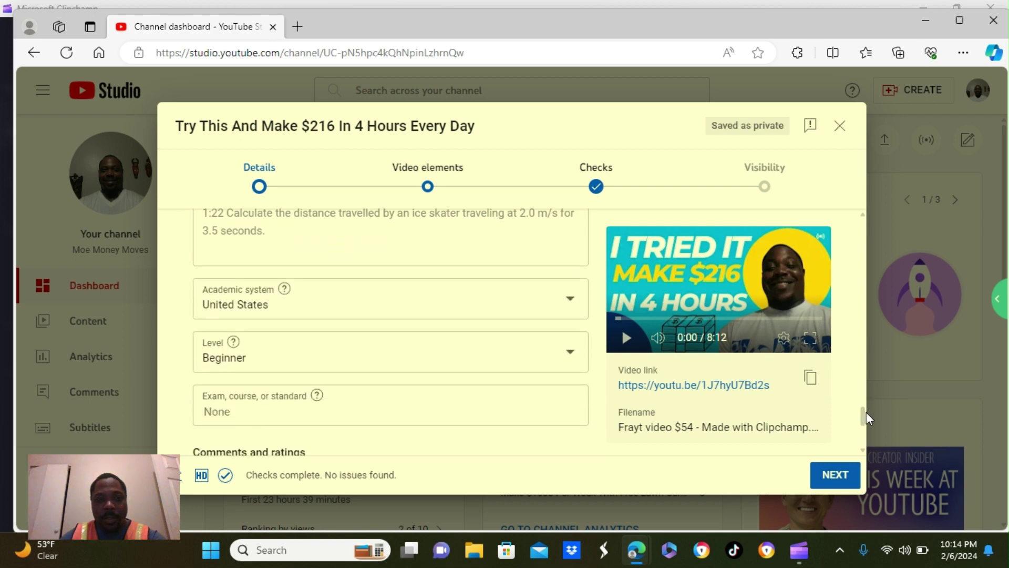
scroll(867, 412, down, 1)
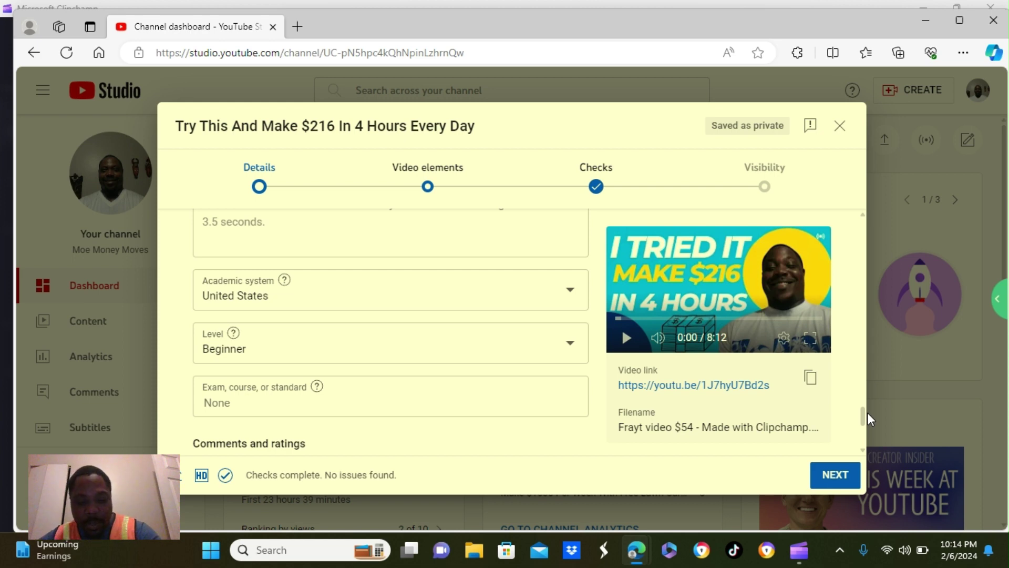
click(232, 341)
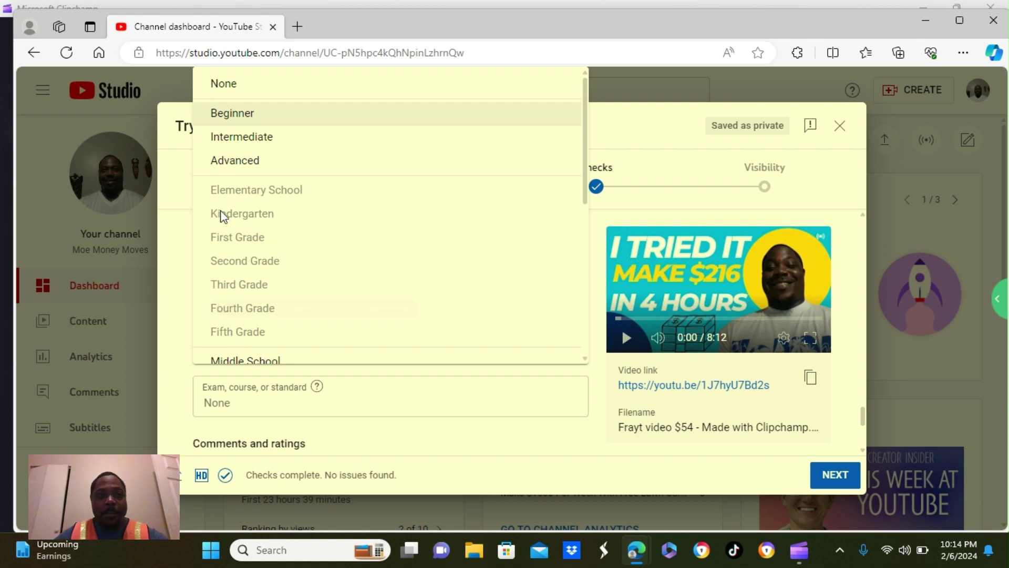
click(255, 118)
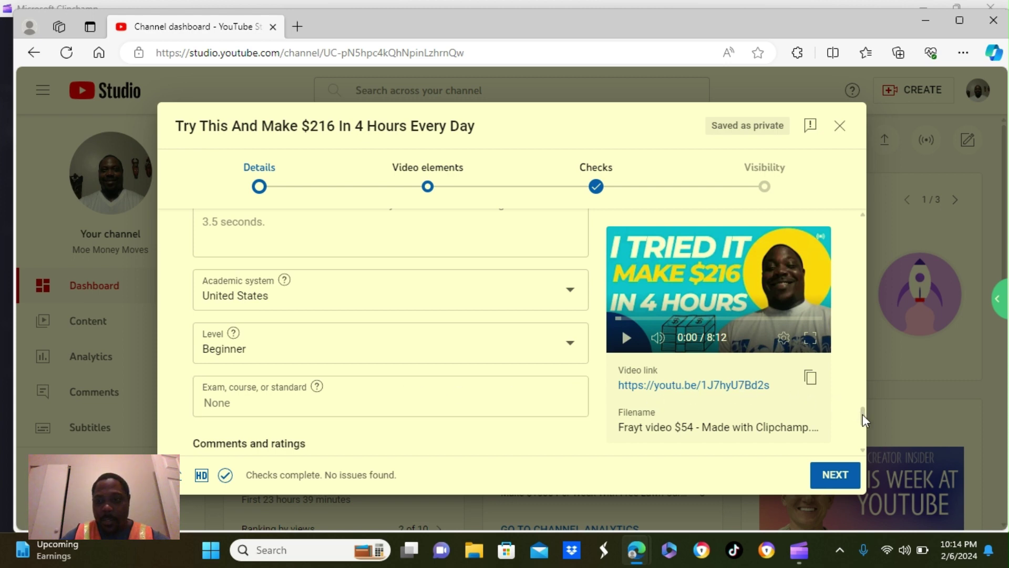
- Scroll to Comments and ratings and change comment sorting from Top to Newest
drag(863, 417, 863, 430)
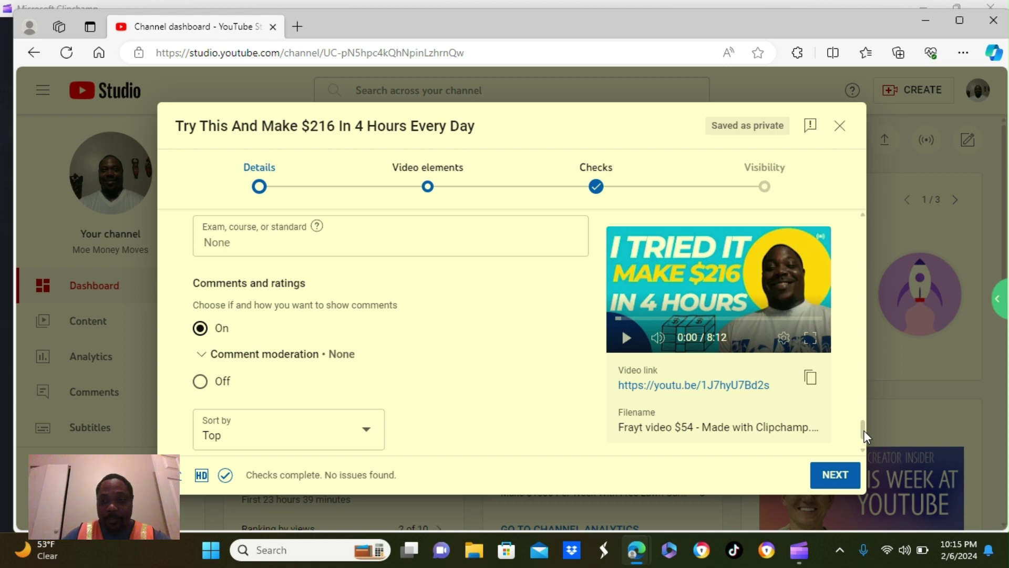
drag(864, 430, 863, 438)
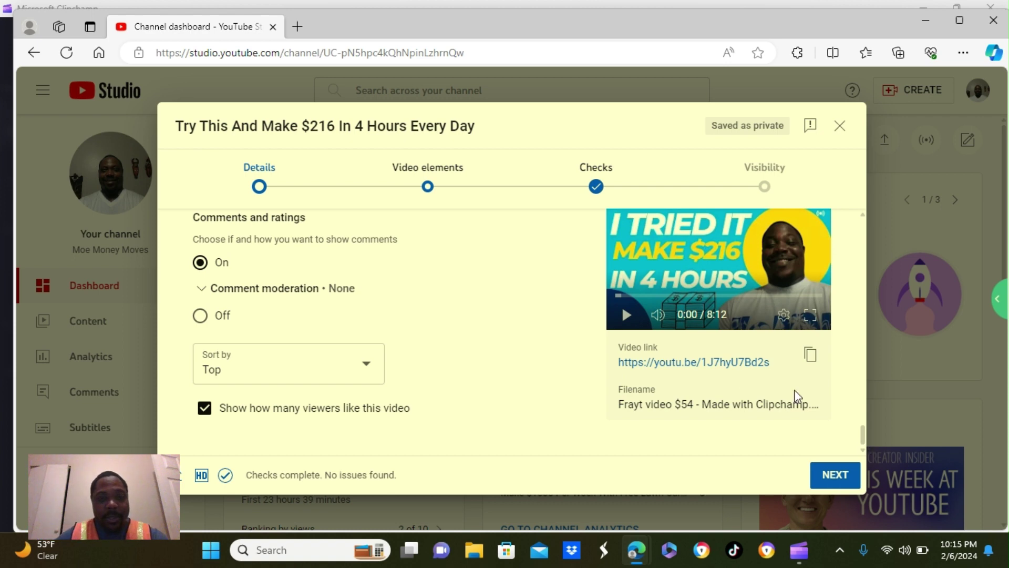
click(302, 362)
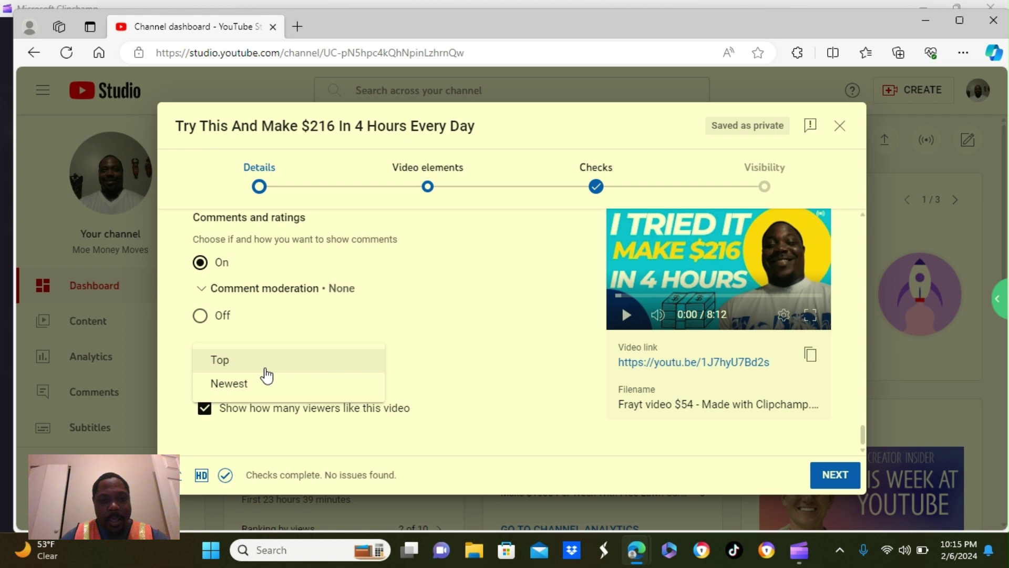
click(244, 388)
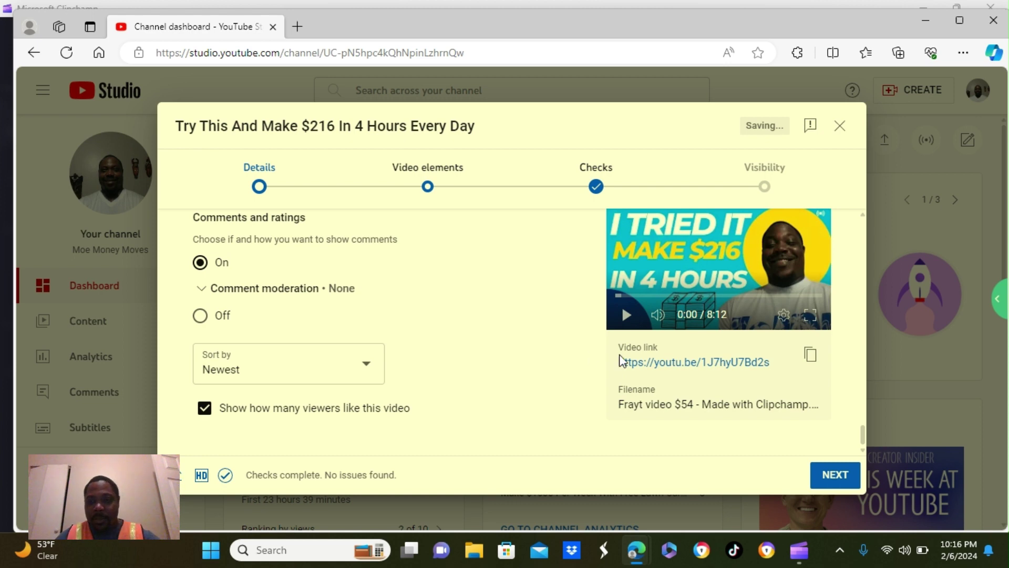
- Press NEXT on the Details page to reach the Video elements step
click(845, 488)
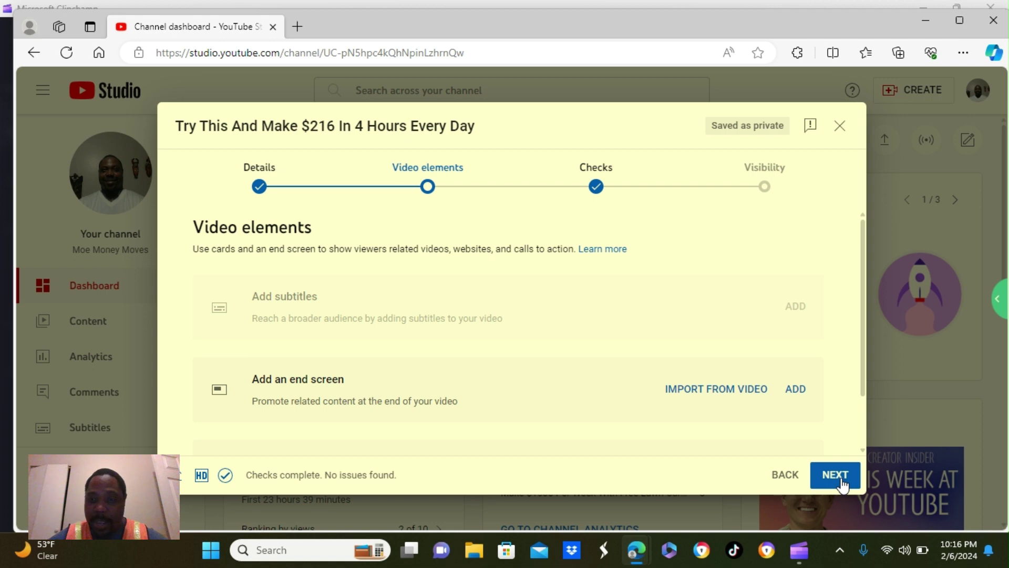
- Advance past Video elements to the Checks step, which reports no copyright issues
click(841, 476)
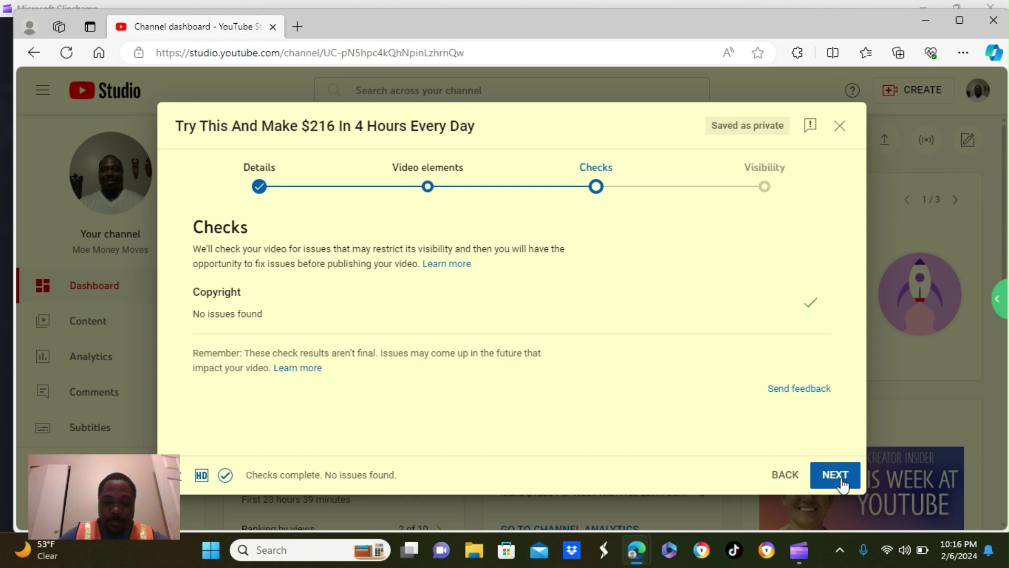
- Advance from Checks to the Visibility step and choose Public visibility
click(836, 475)
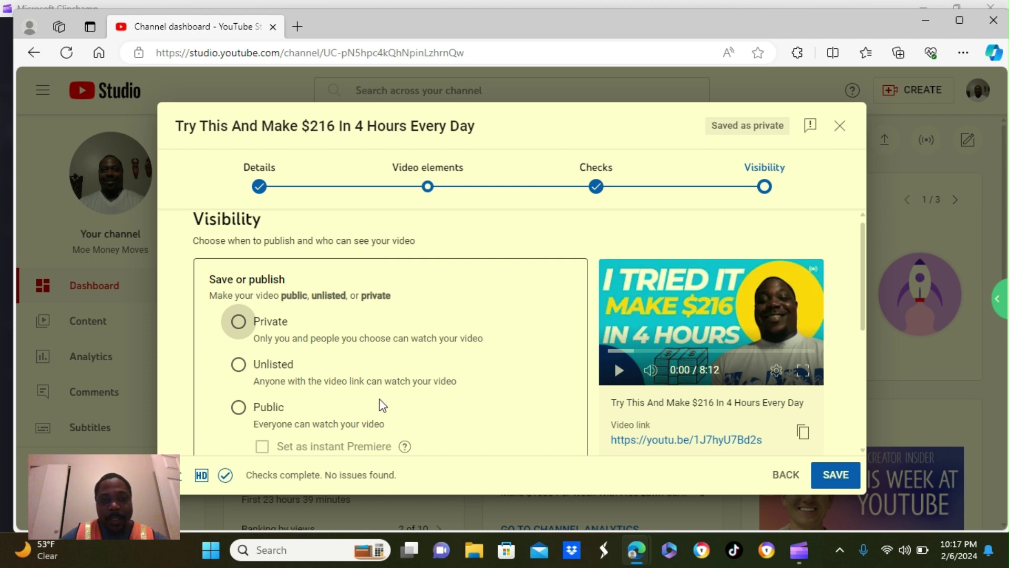
click(238, 411)
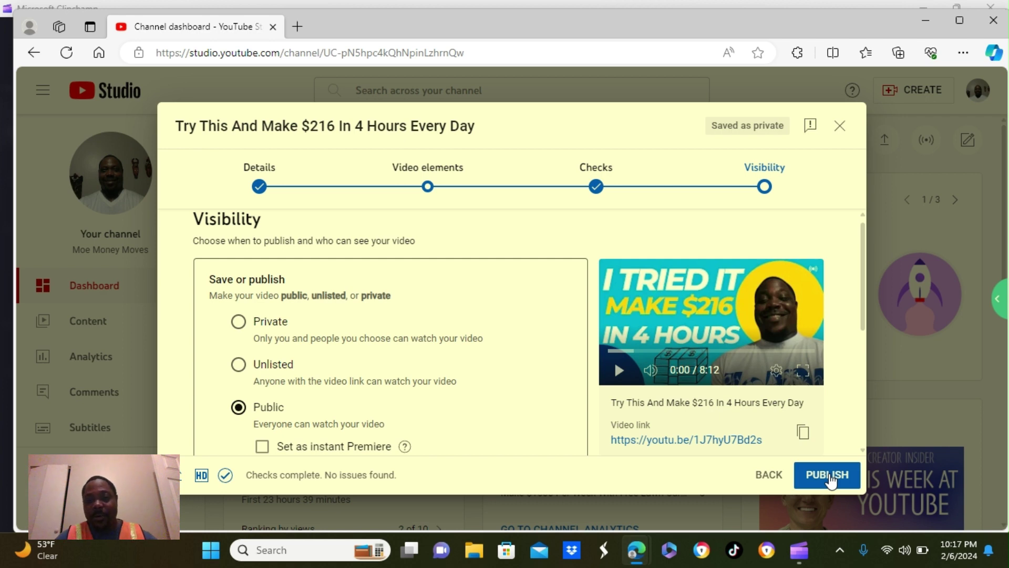
- Publish 'Try This And Make $216 In 4 Hours Every Day' as a Public video
click(829, 476)
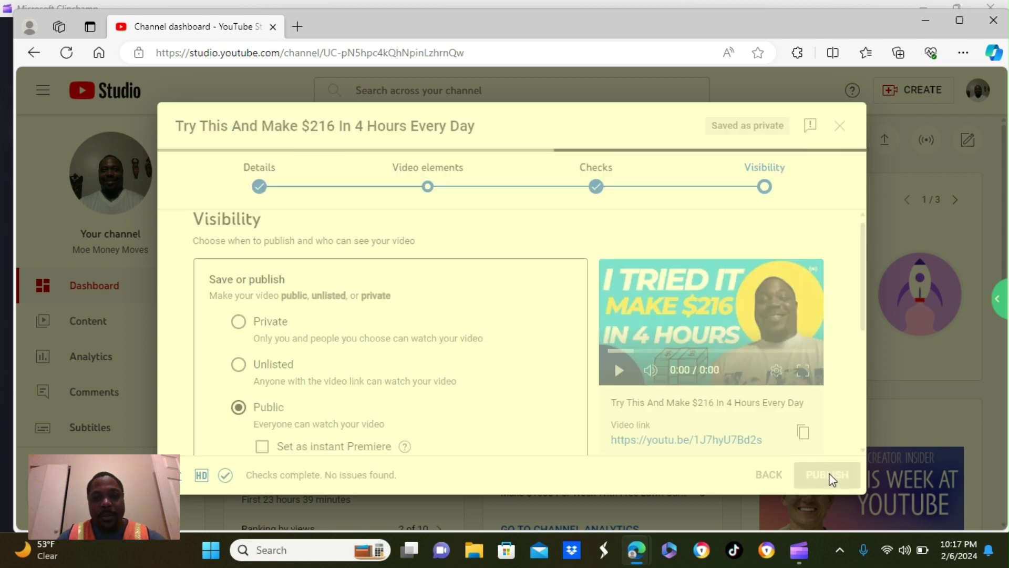